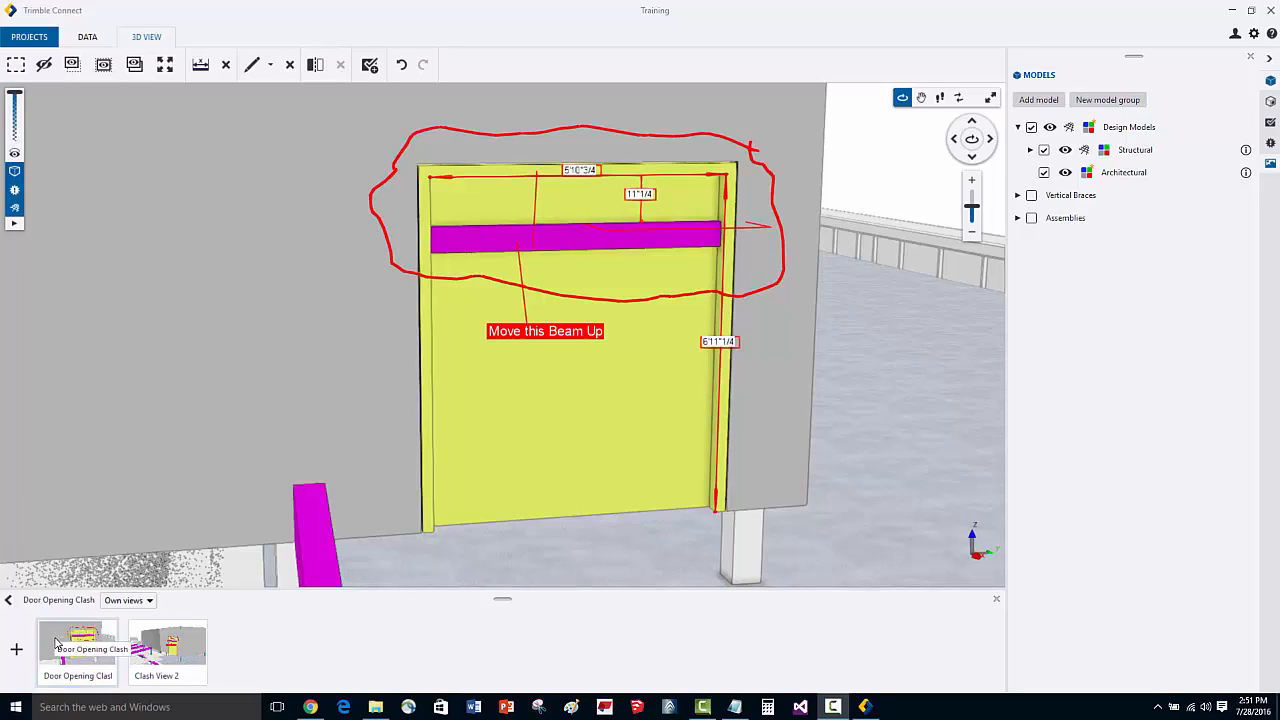
- Open the Door Opening Clash view and start a new ToDo from it
click(55, 642)
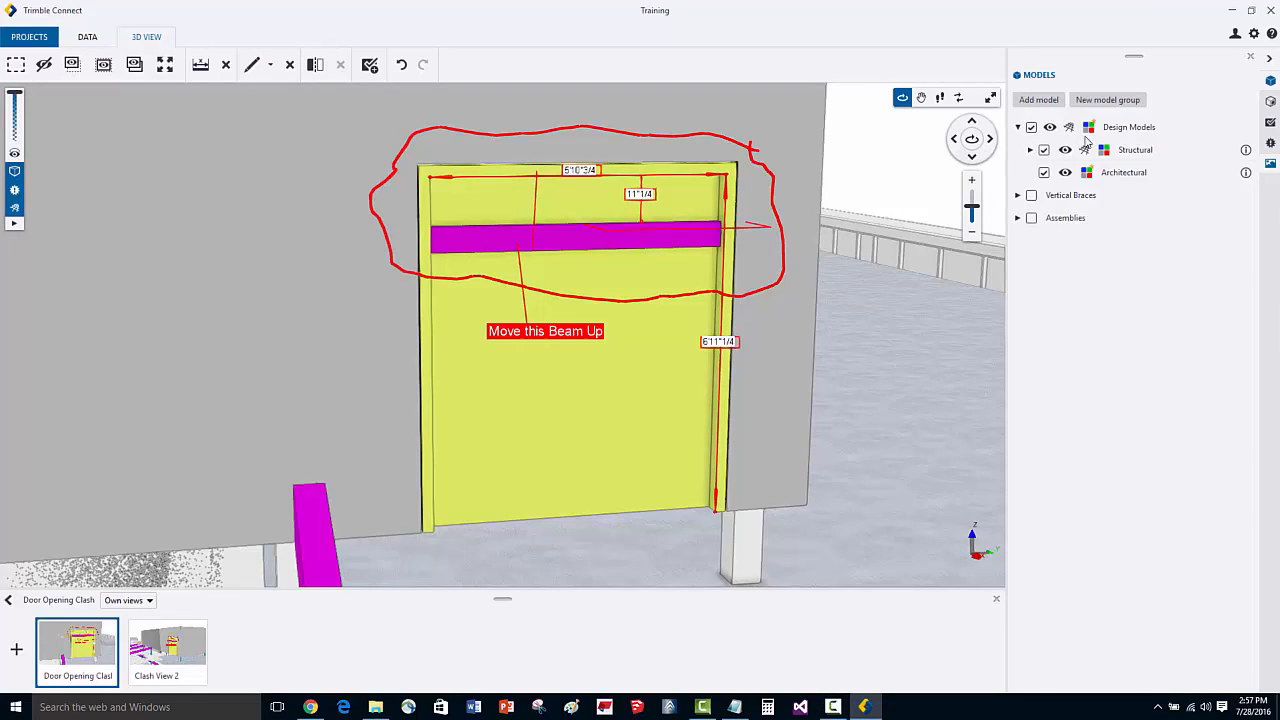
click(1271, 122)
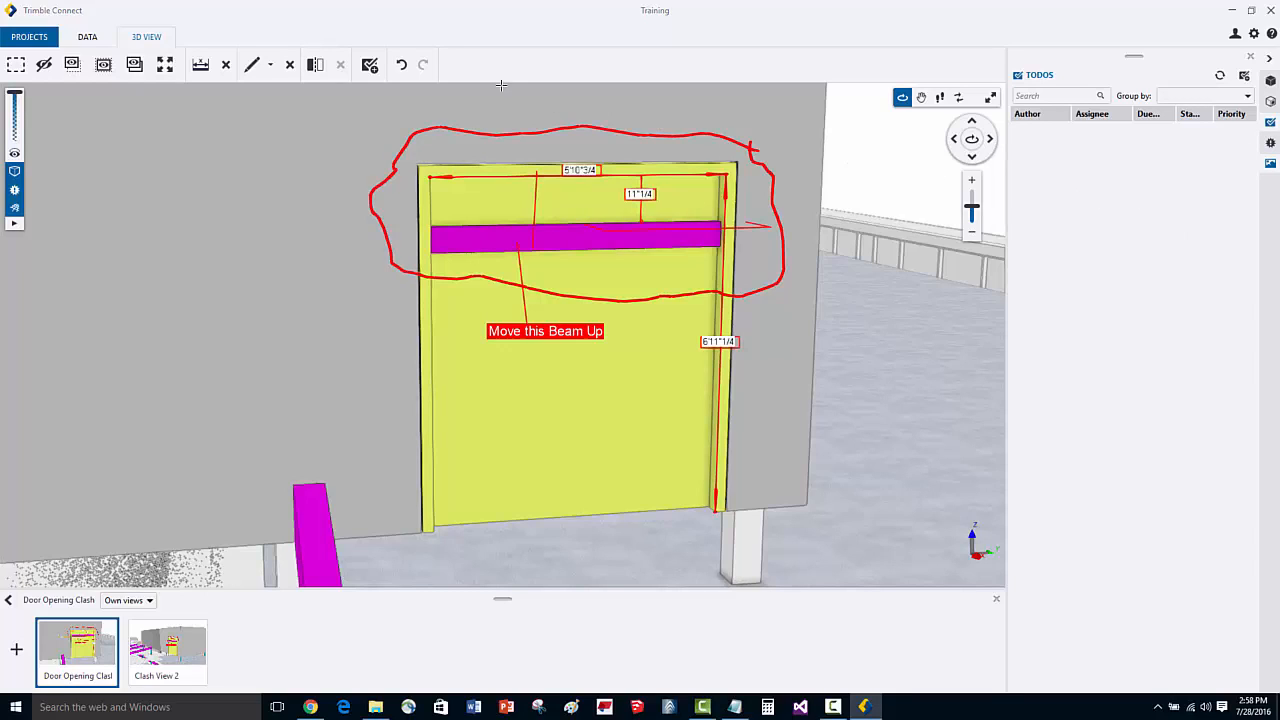
click(368, 66)
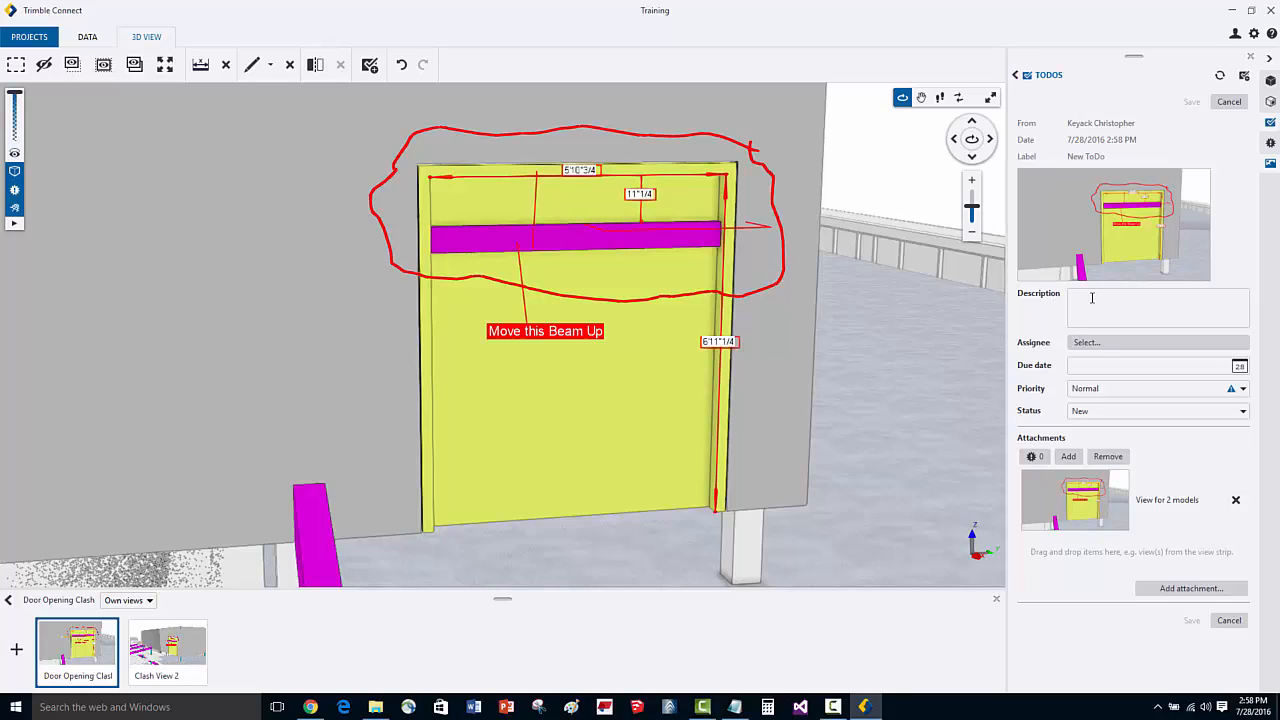
- Enter the ToDo description "Fix this opening and issue"
click(1094, 301)
text(Fix this)
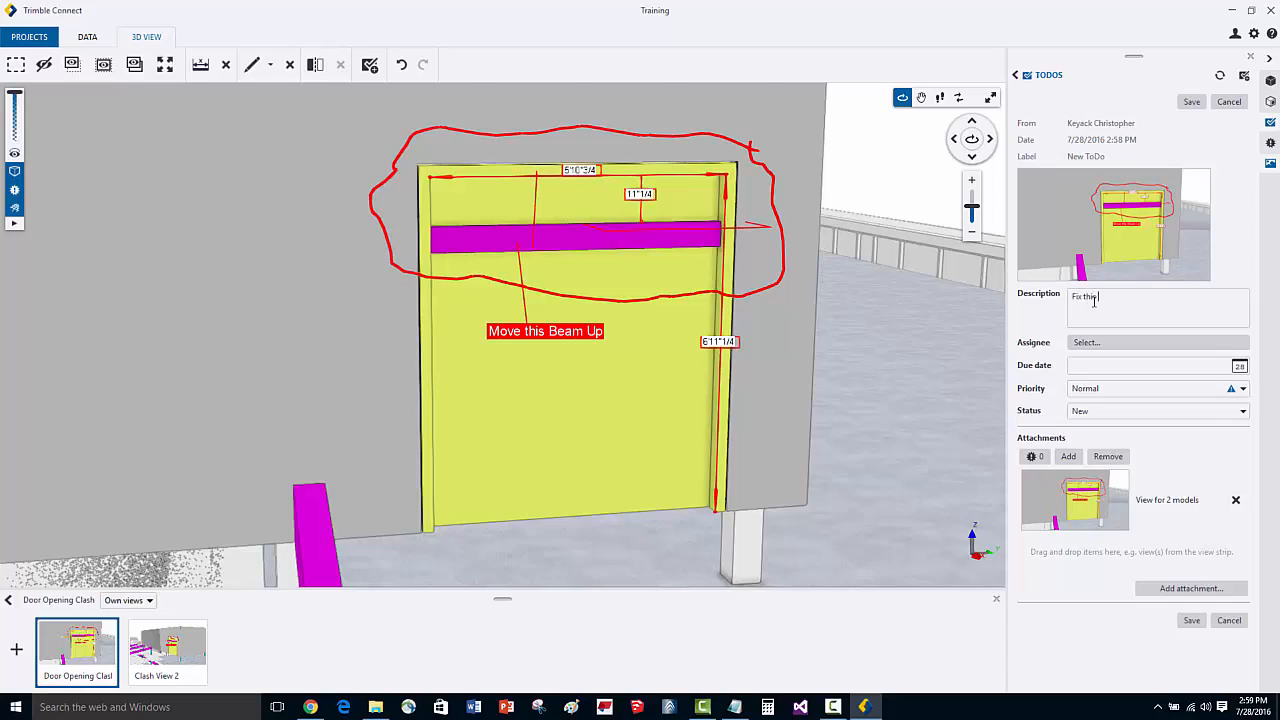
text( opening and issue)
- Assign the ToDo to the Project Management and Design groups and one team member
click(1145, 344)
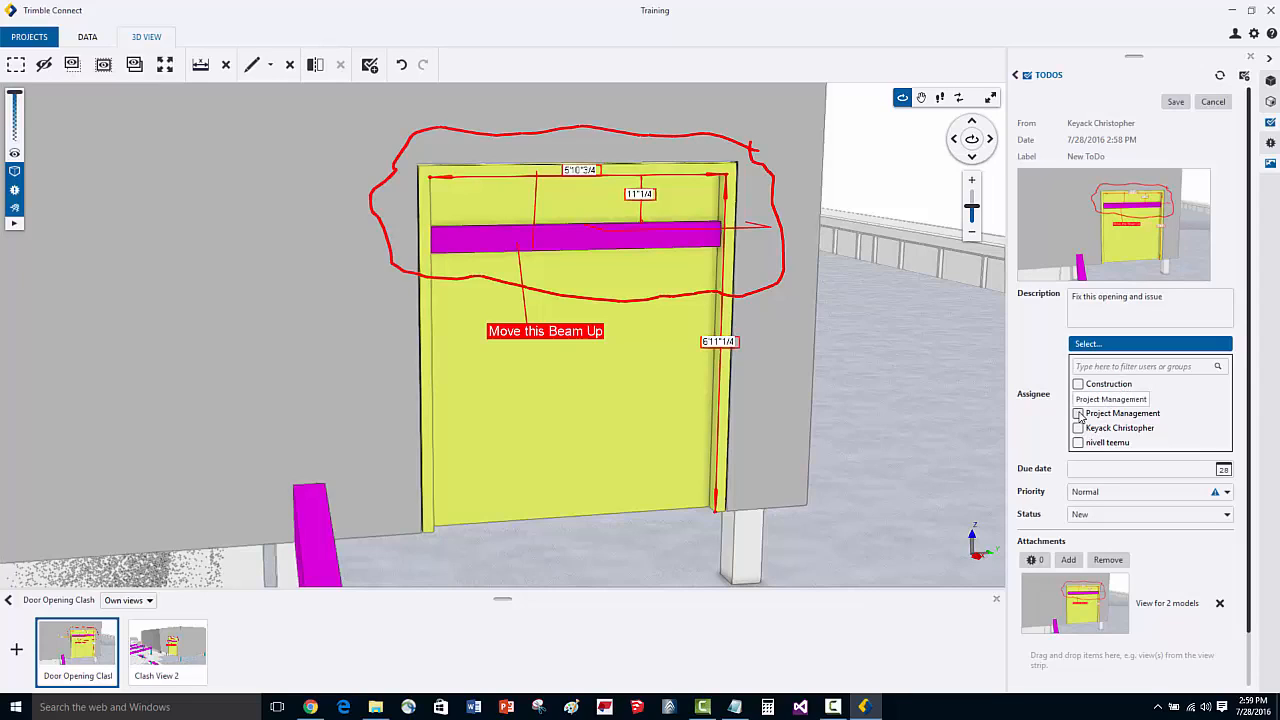
click(1080, 416)
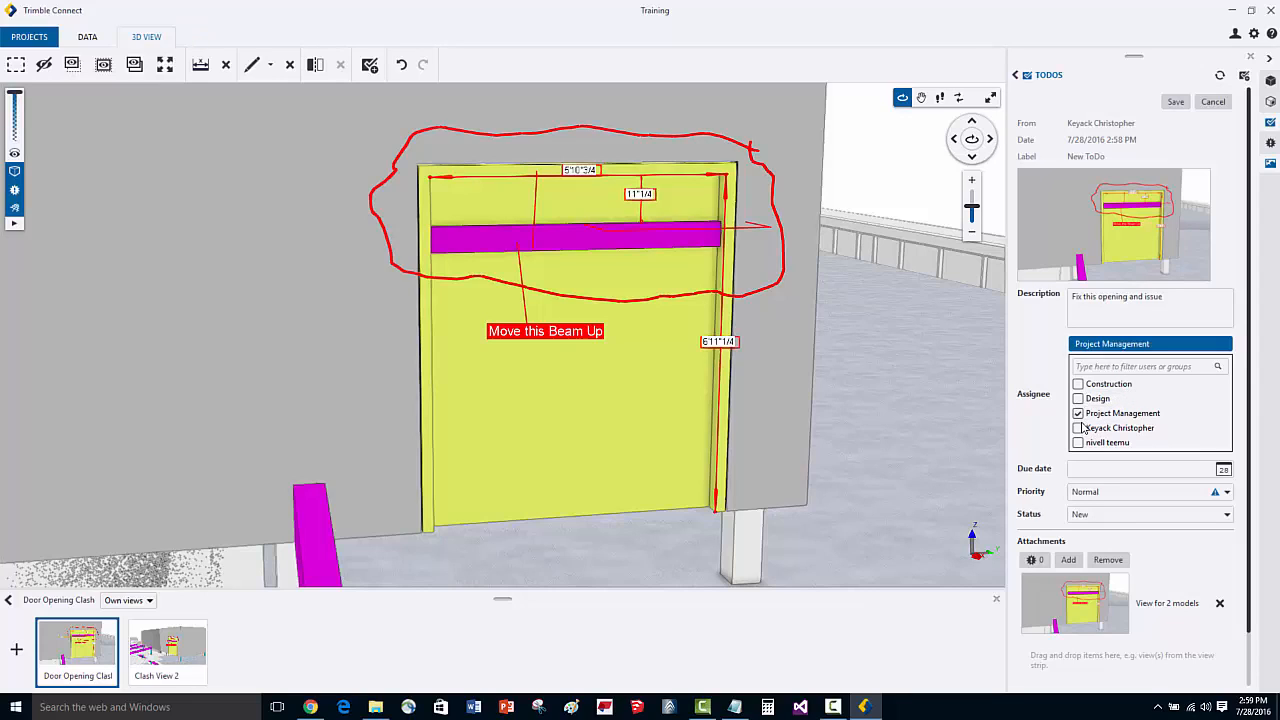
click(1078, 398)
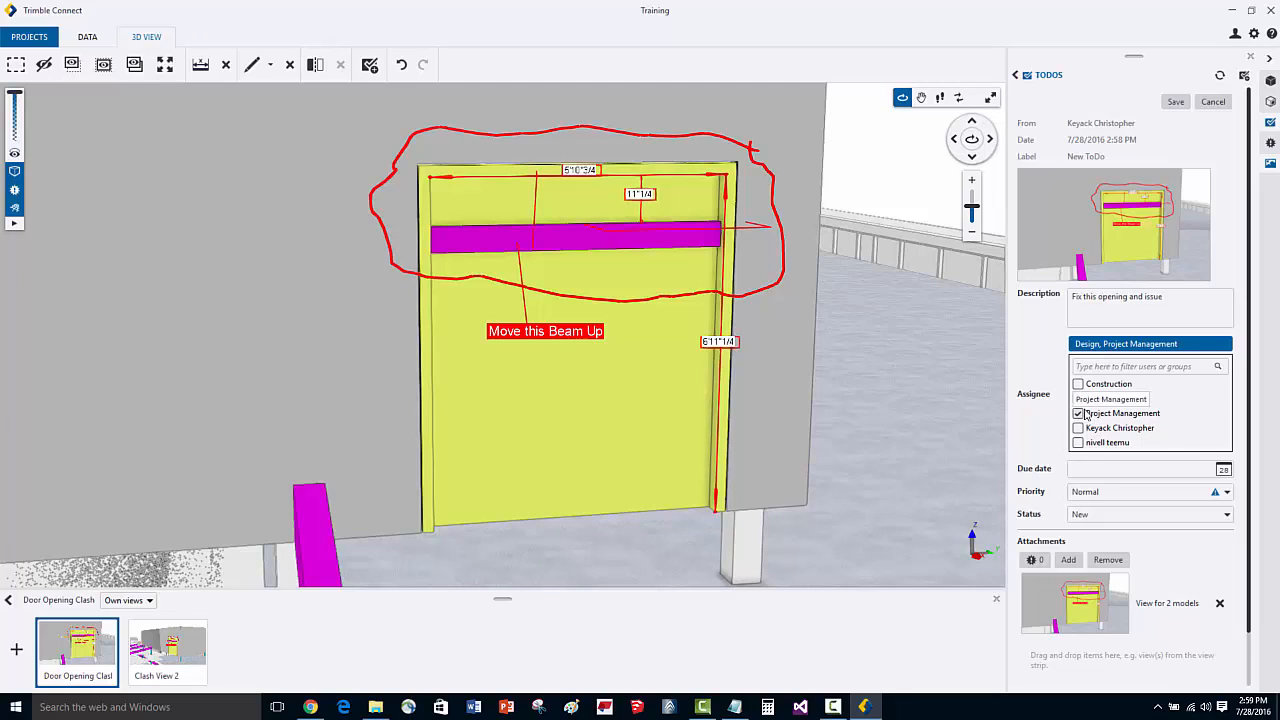
click(1078, 443)
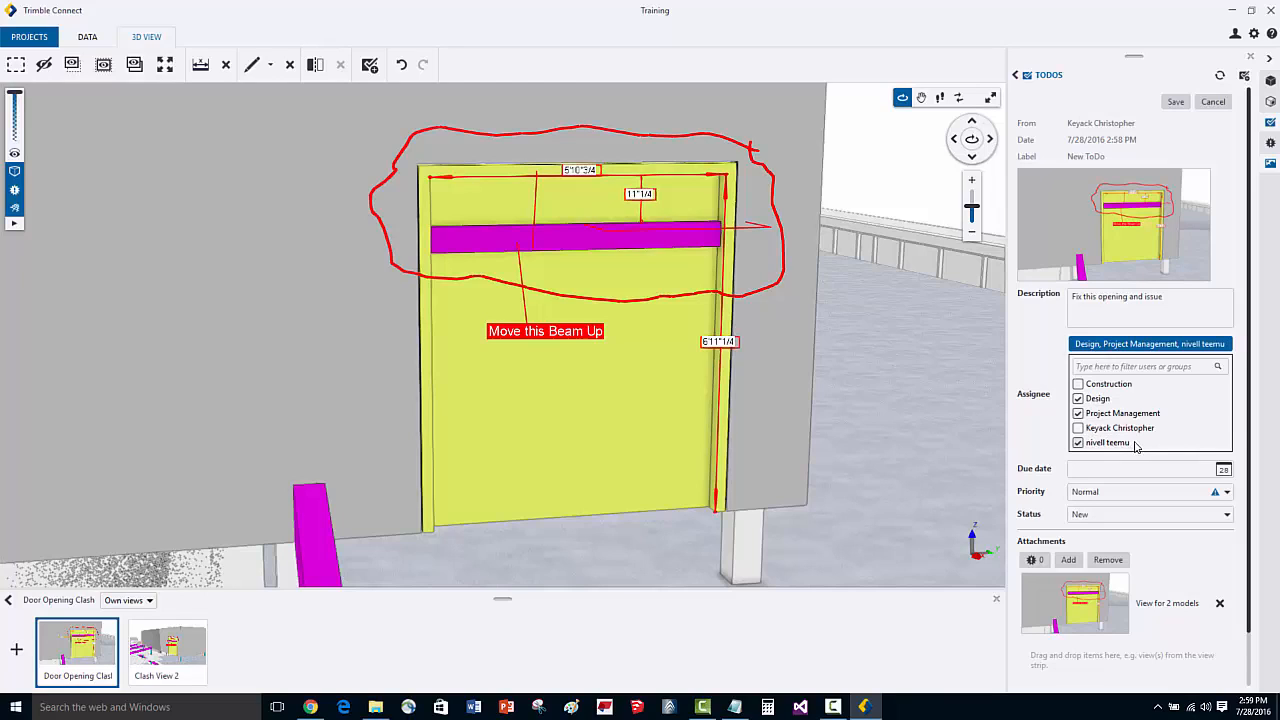
click(1106, 467)
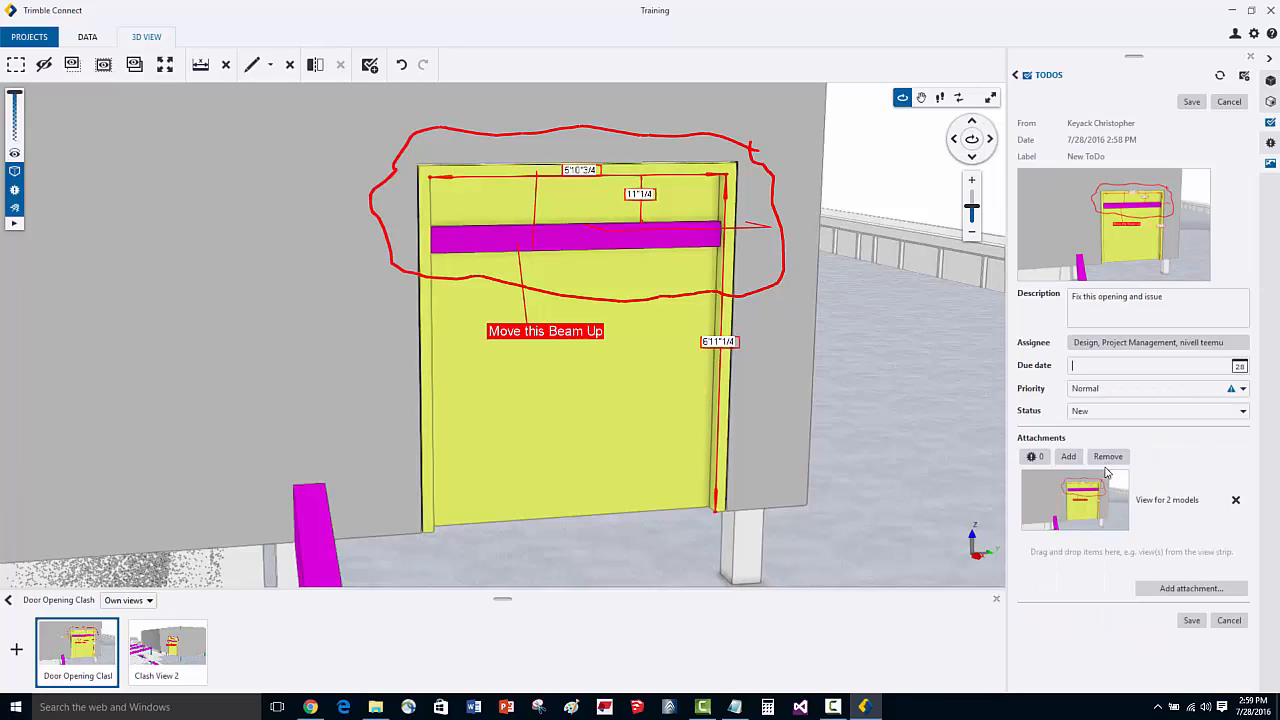
- Set the ToDo's due date to 8/3/2016 and its priority to High
click(1239, 367)
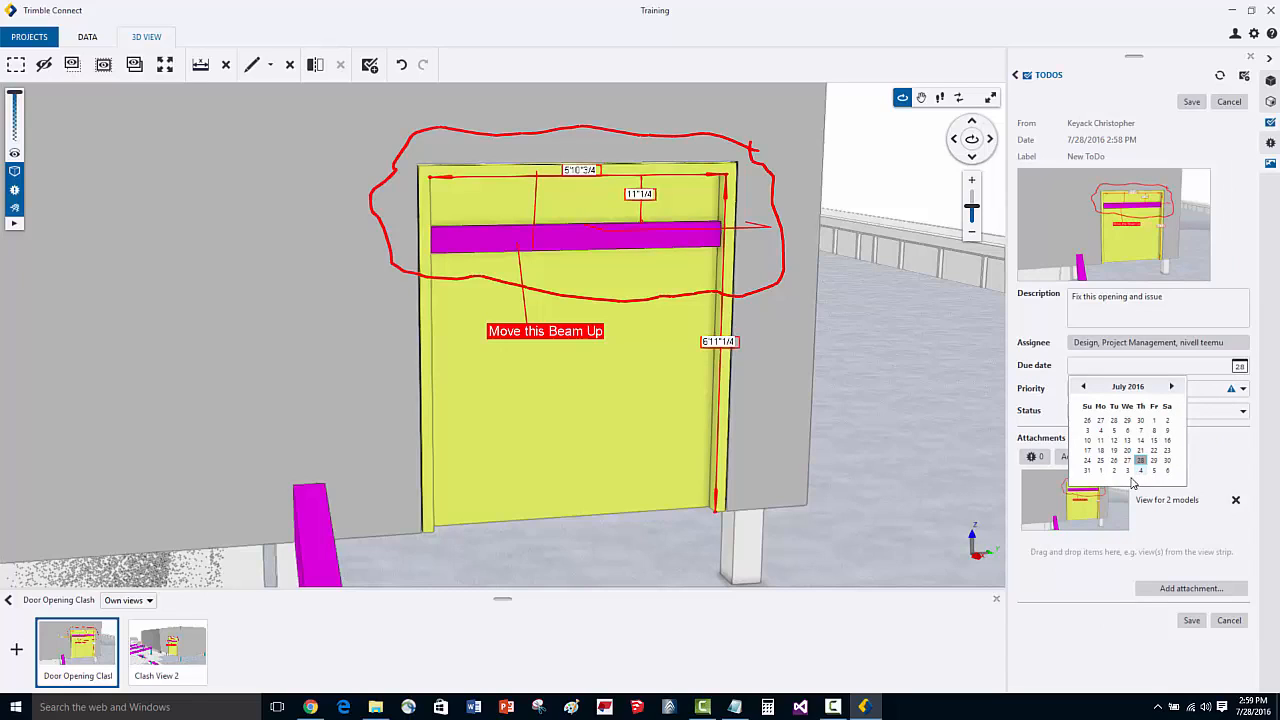
click(1127, 471)
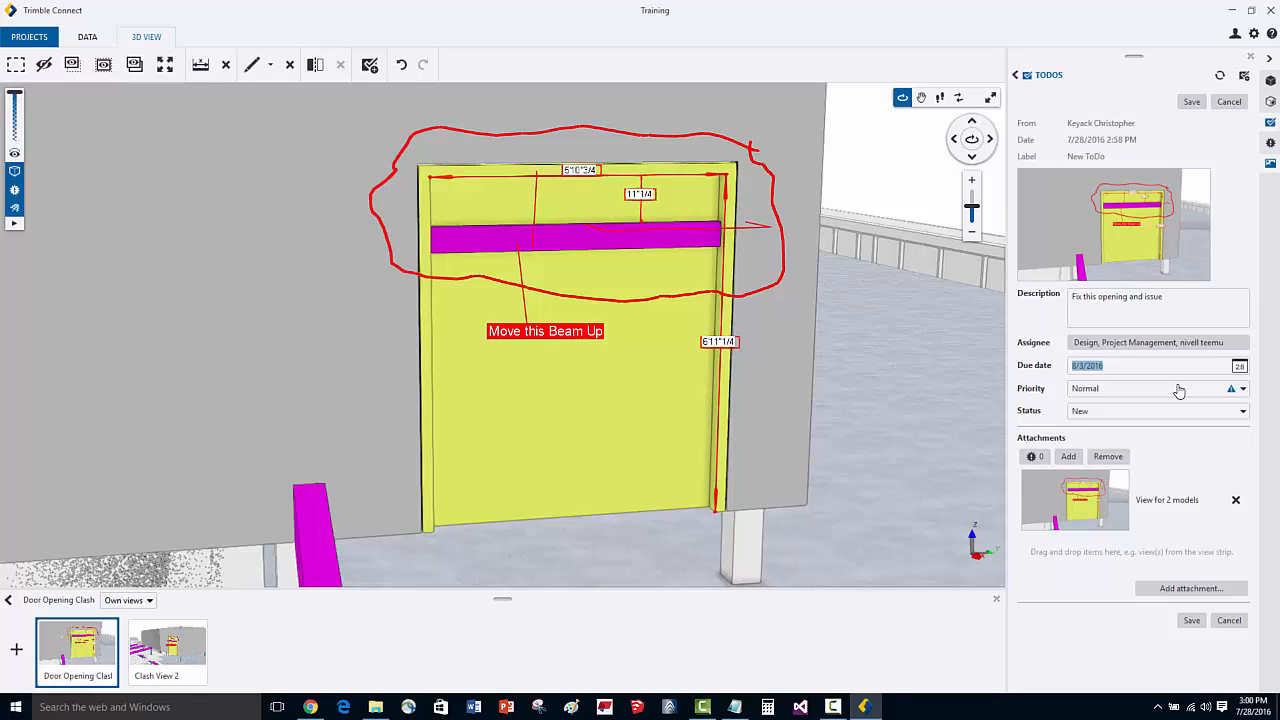
click(1179, 390)
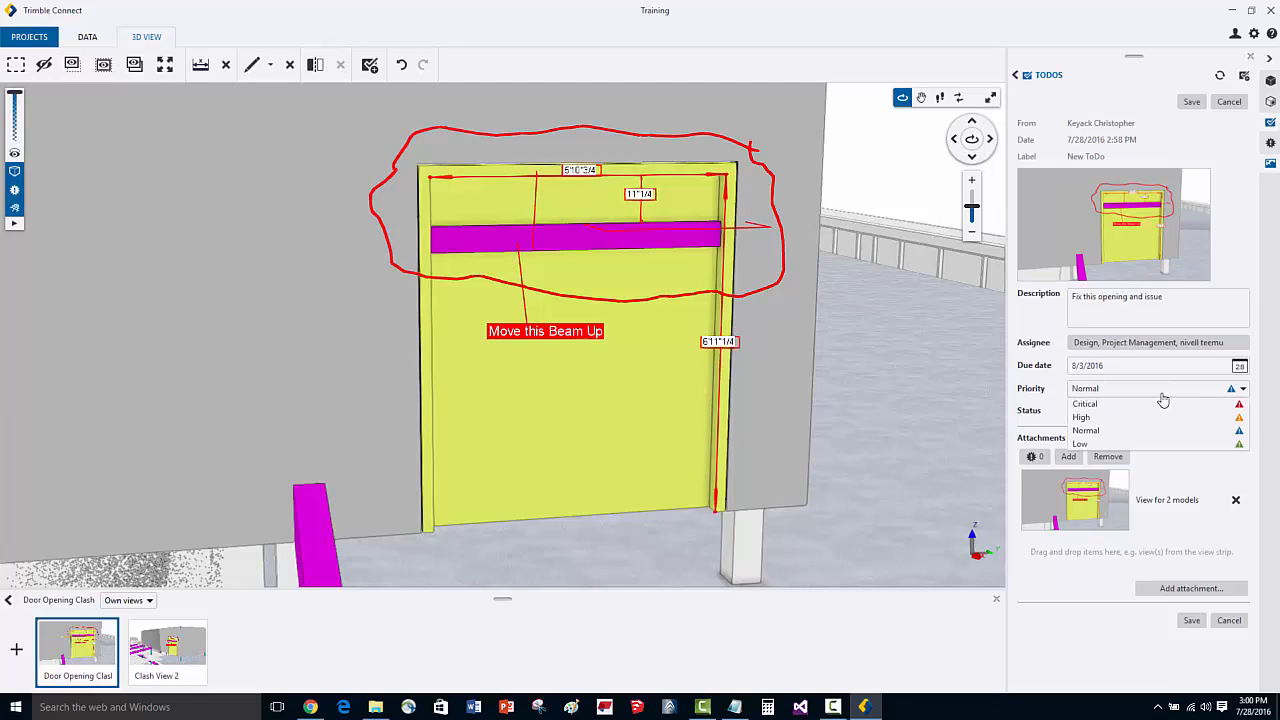
click(1116, 419)
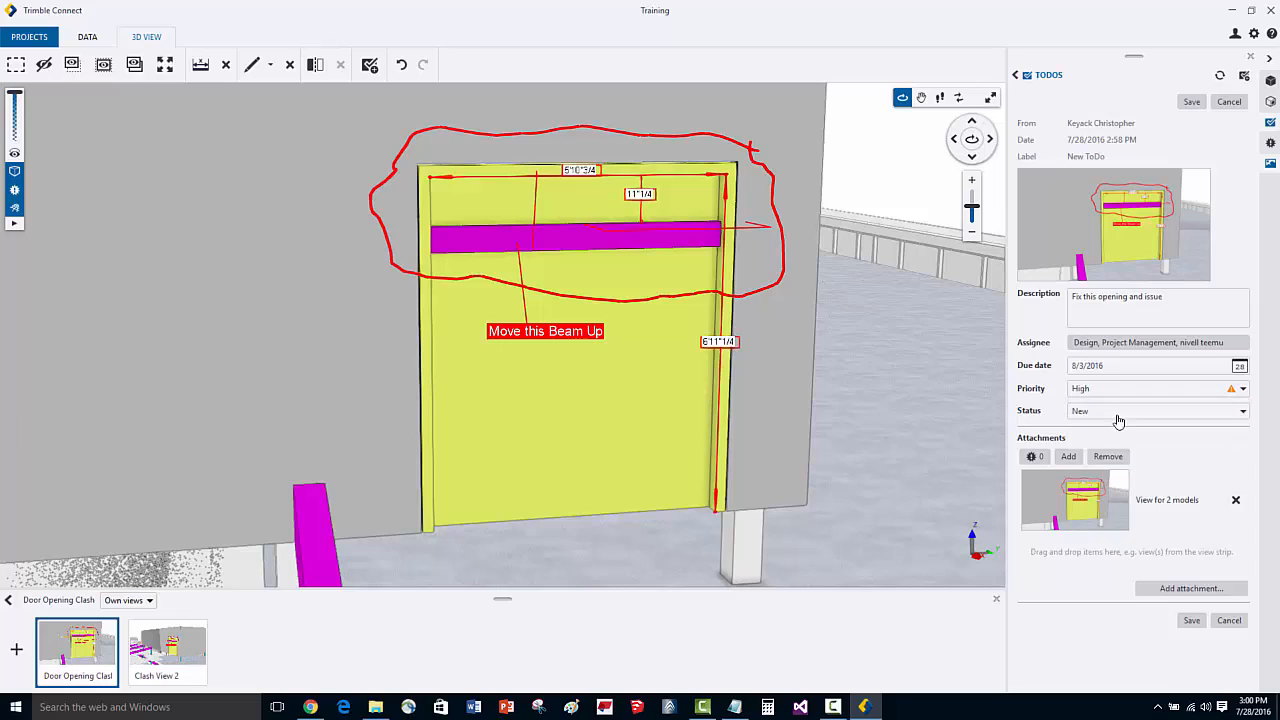
click(1124, 411)
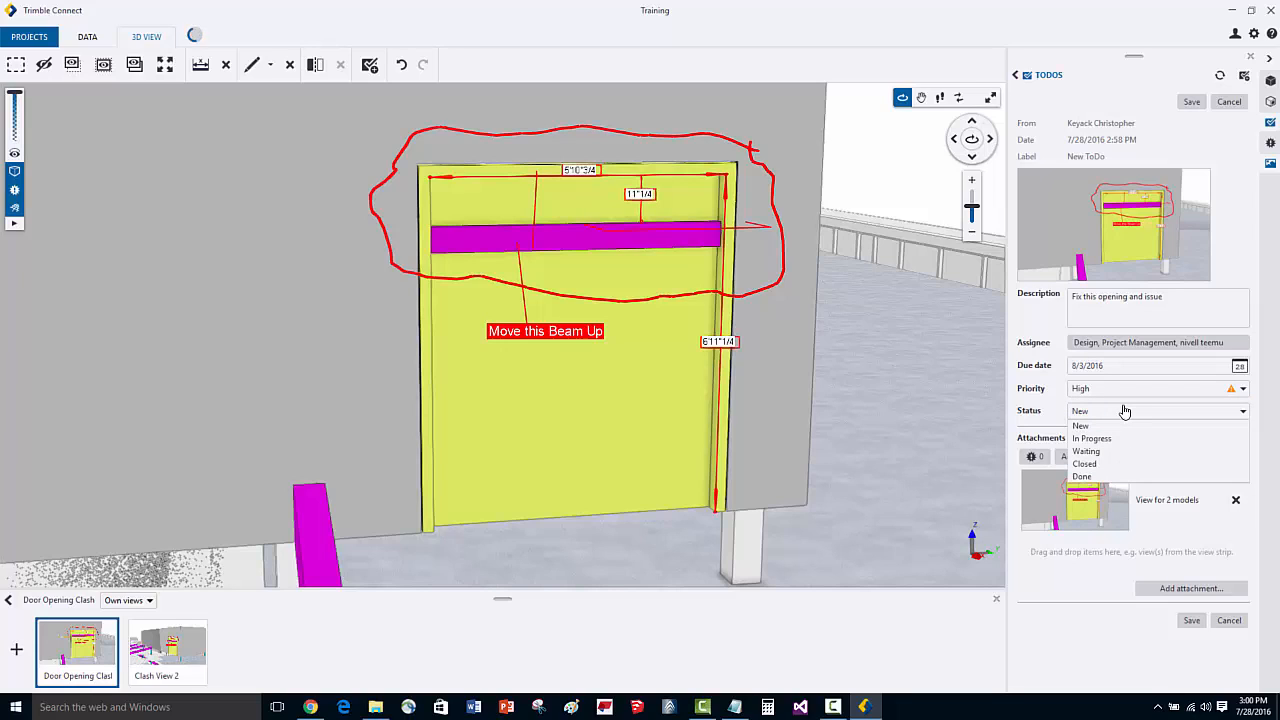
click(1124, 411)
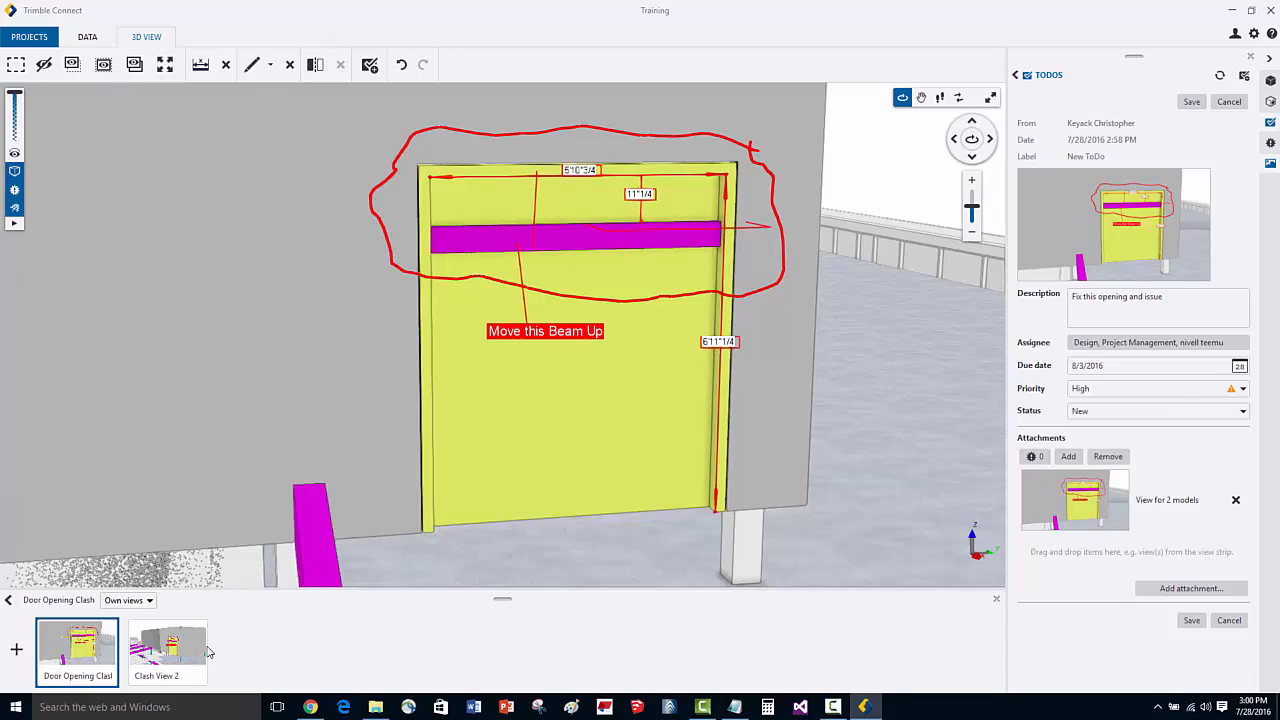
- Attach the Clash View 2 saved view to the ToDo
drag(174, 668, 1176, 514)
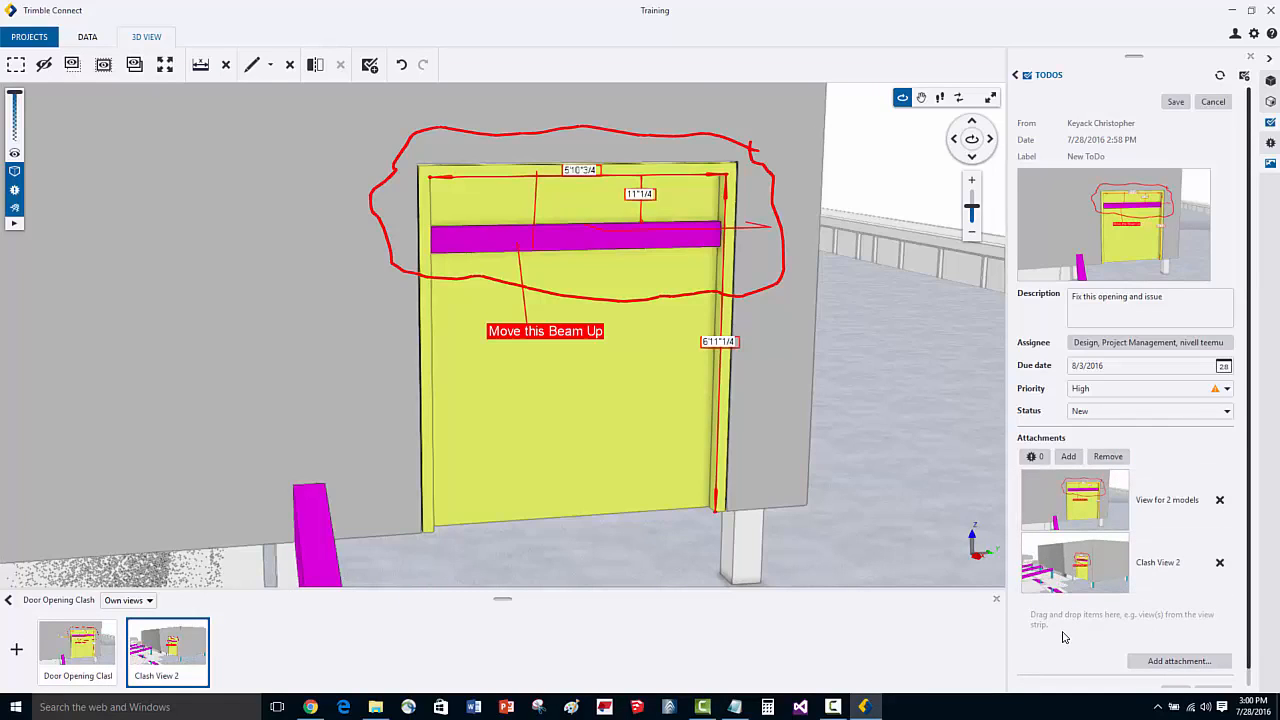
scroll(1063, 637, down, 1)
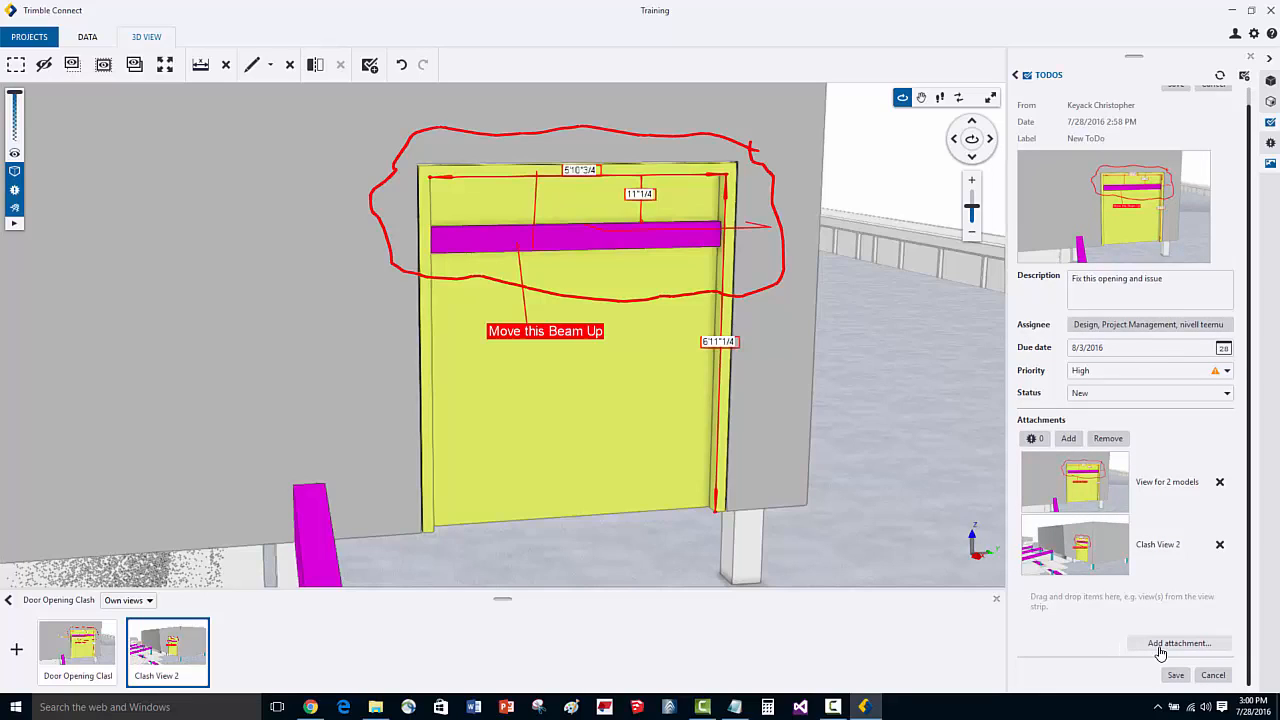
scroll(1147, 579, up, 1)
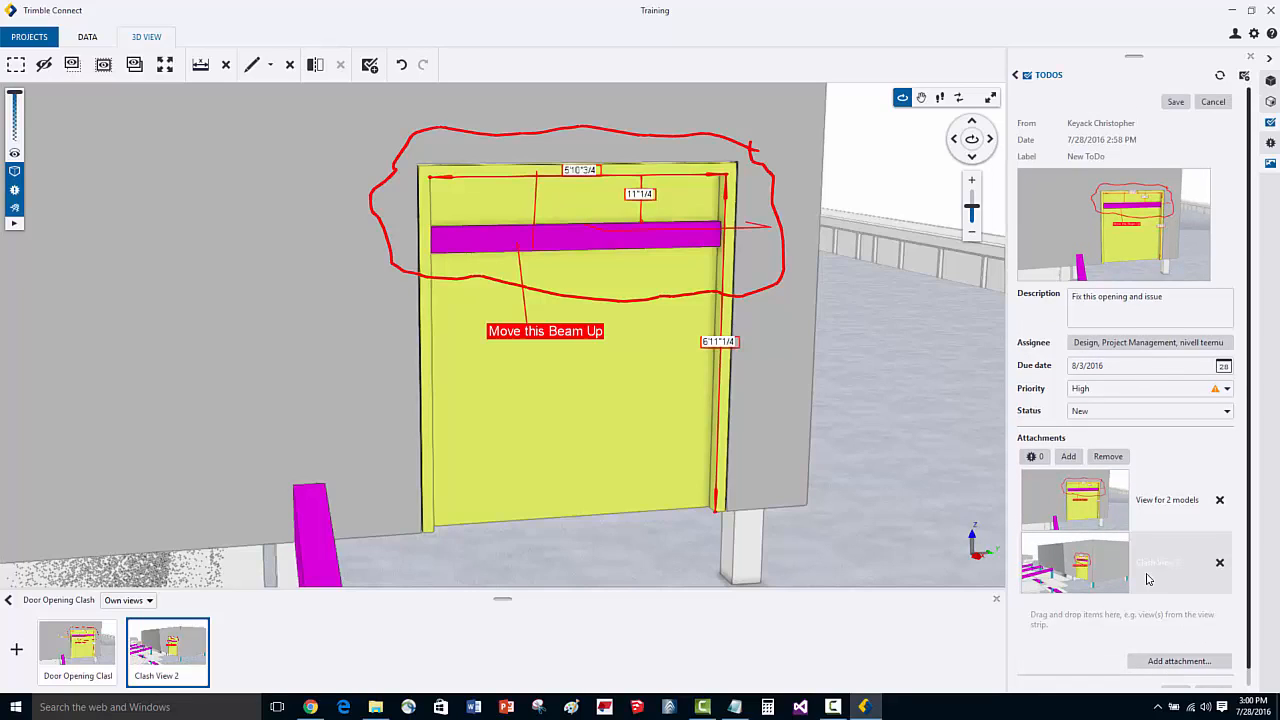
scroll(1130, 550, down, 1)
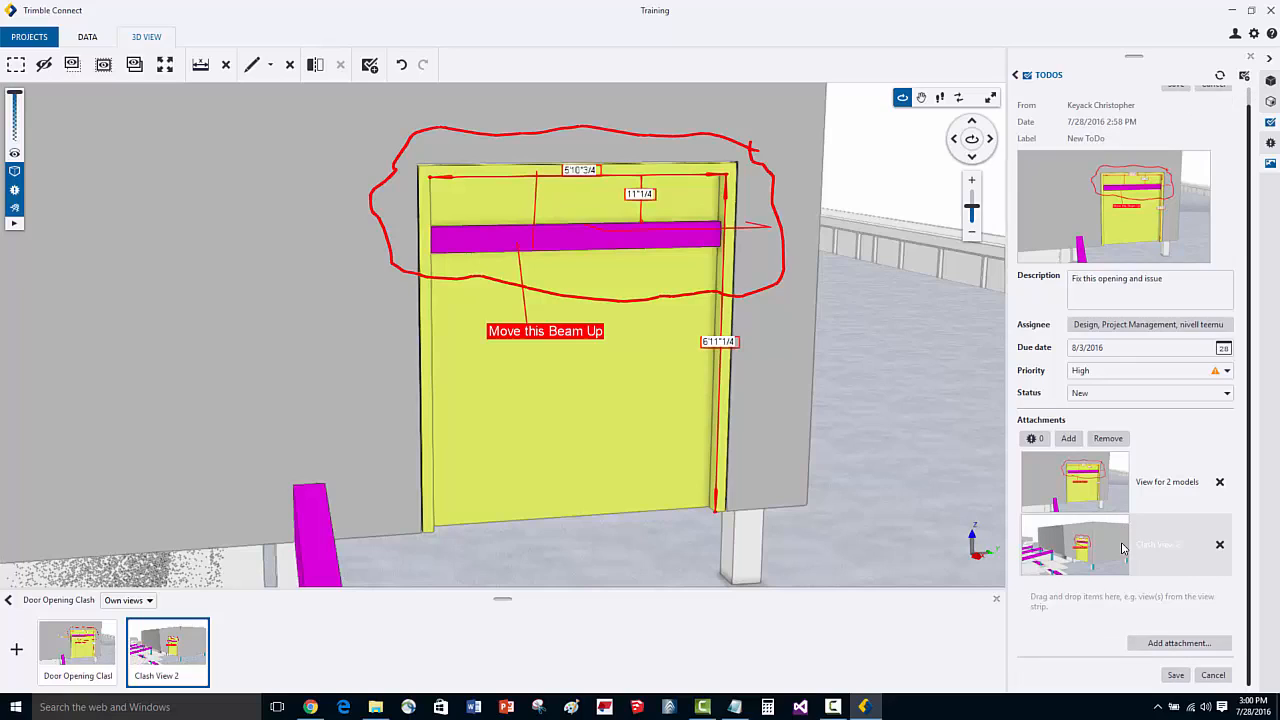
- Attach the drawing A3 - HSS BRACE.pdf from the Drawings folder to the ToDo
click(1159, 646)
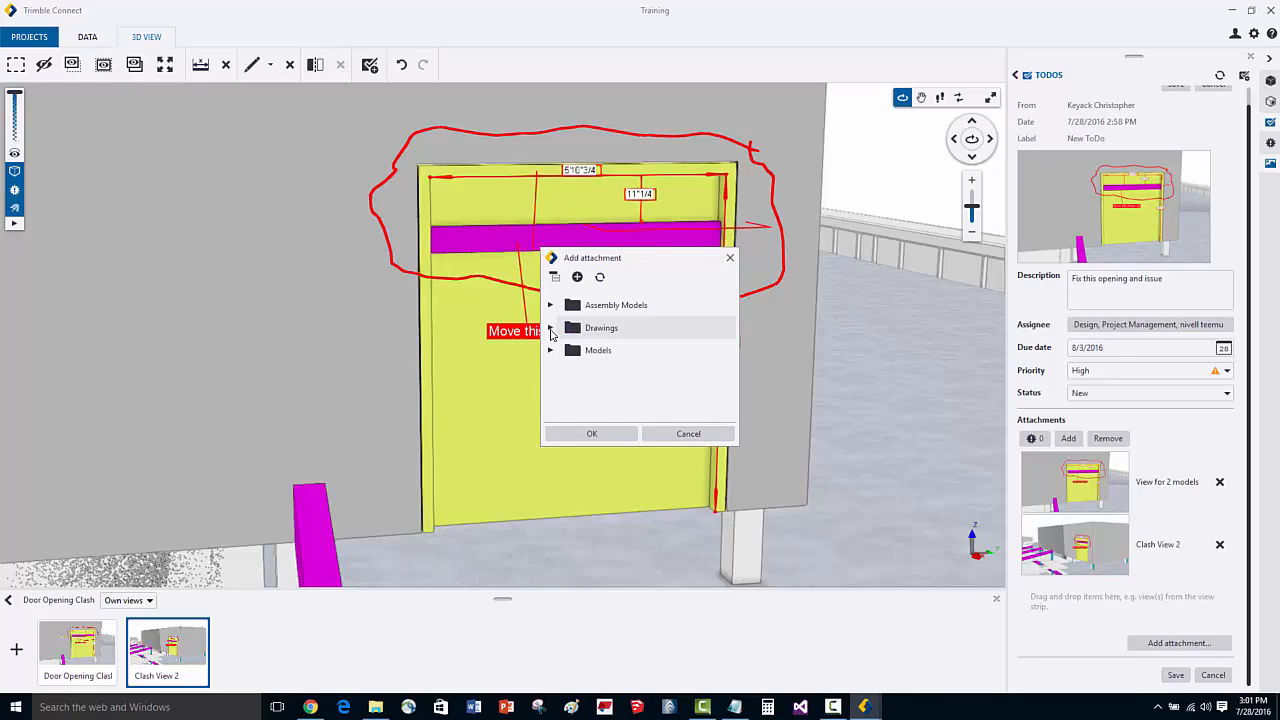
click(550, 329)
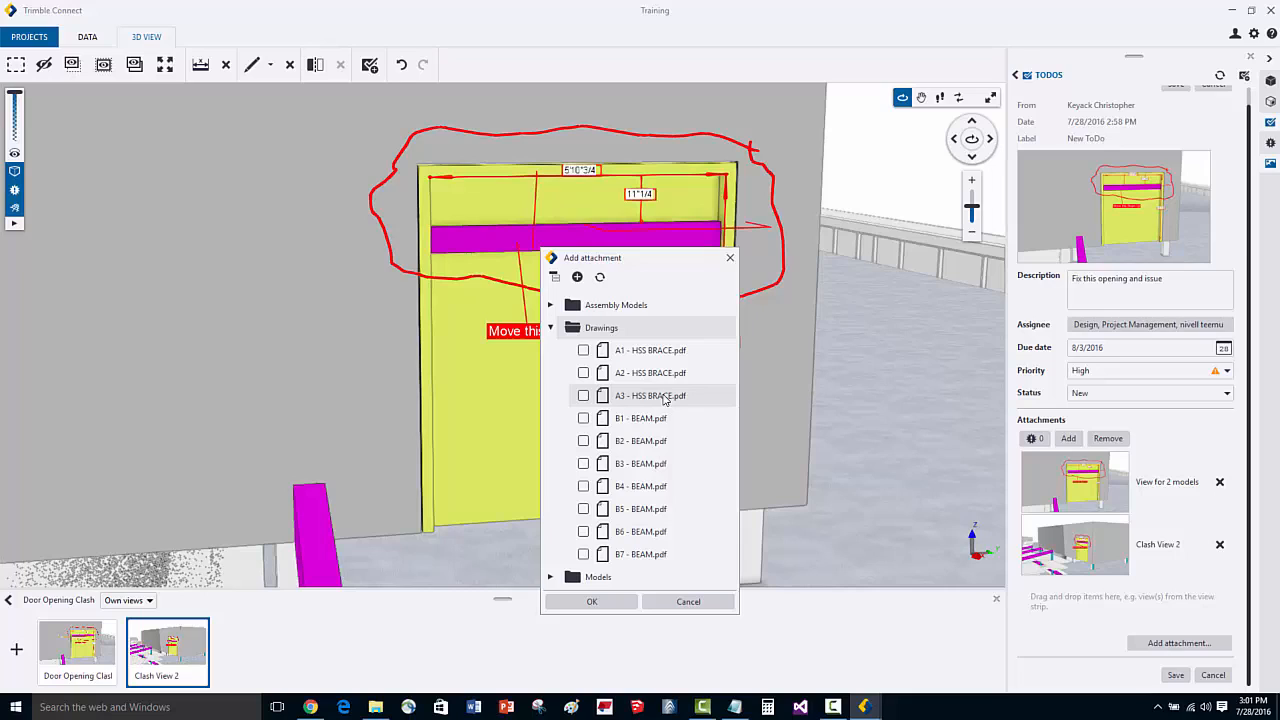
click(622, 400)
click(659, 400)
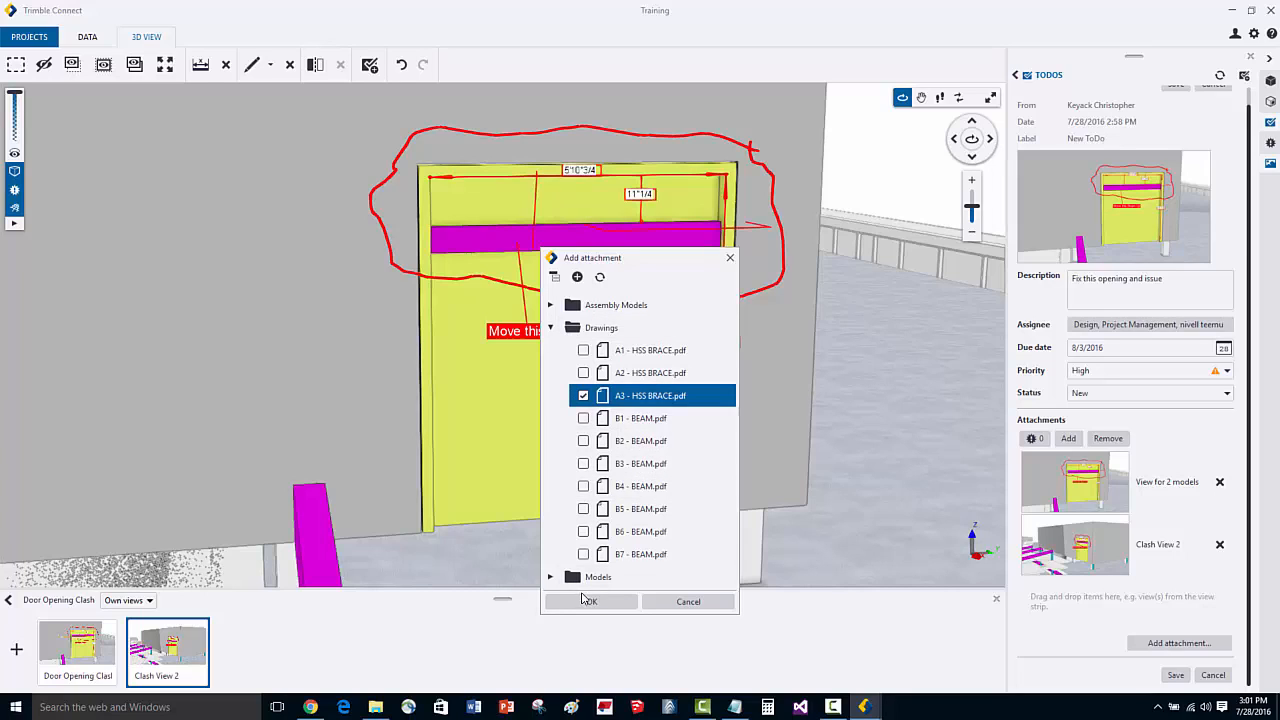
click(587, 601)
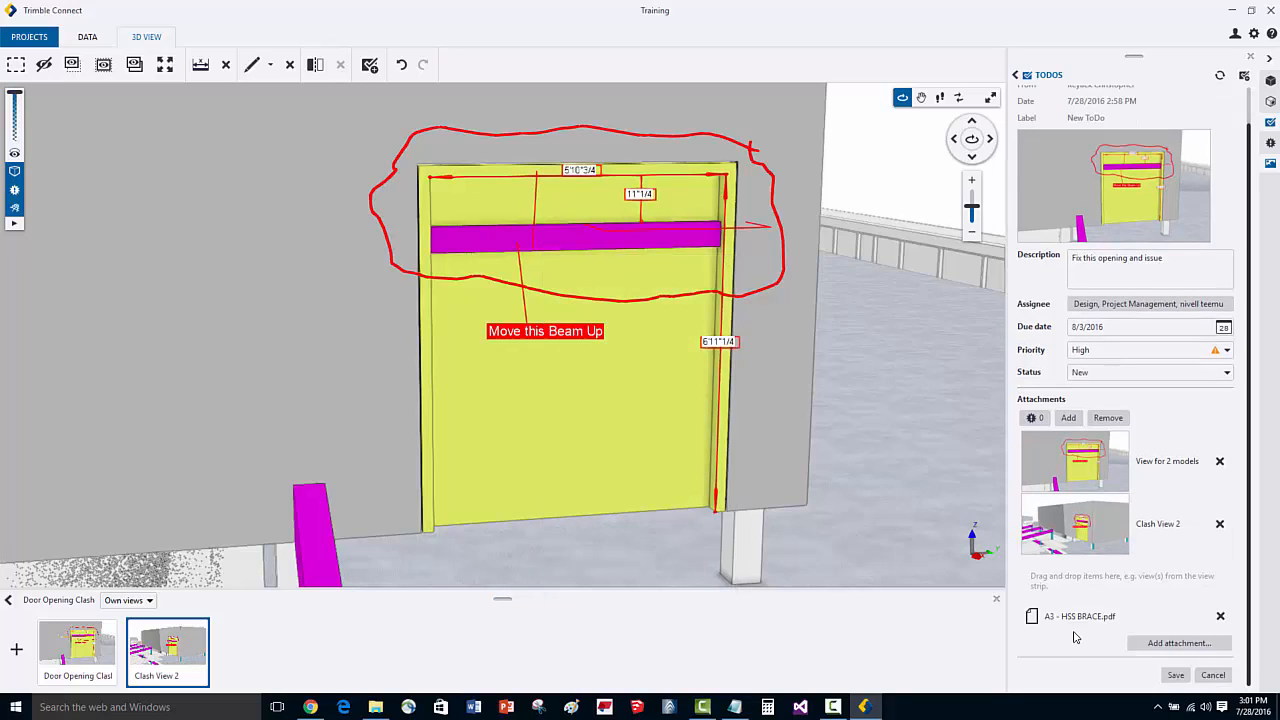
- Save the new ToDo
scroll(1184, 466, up, 1)
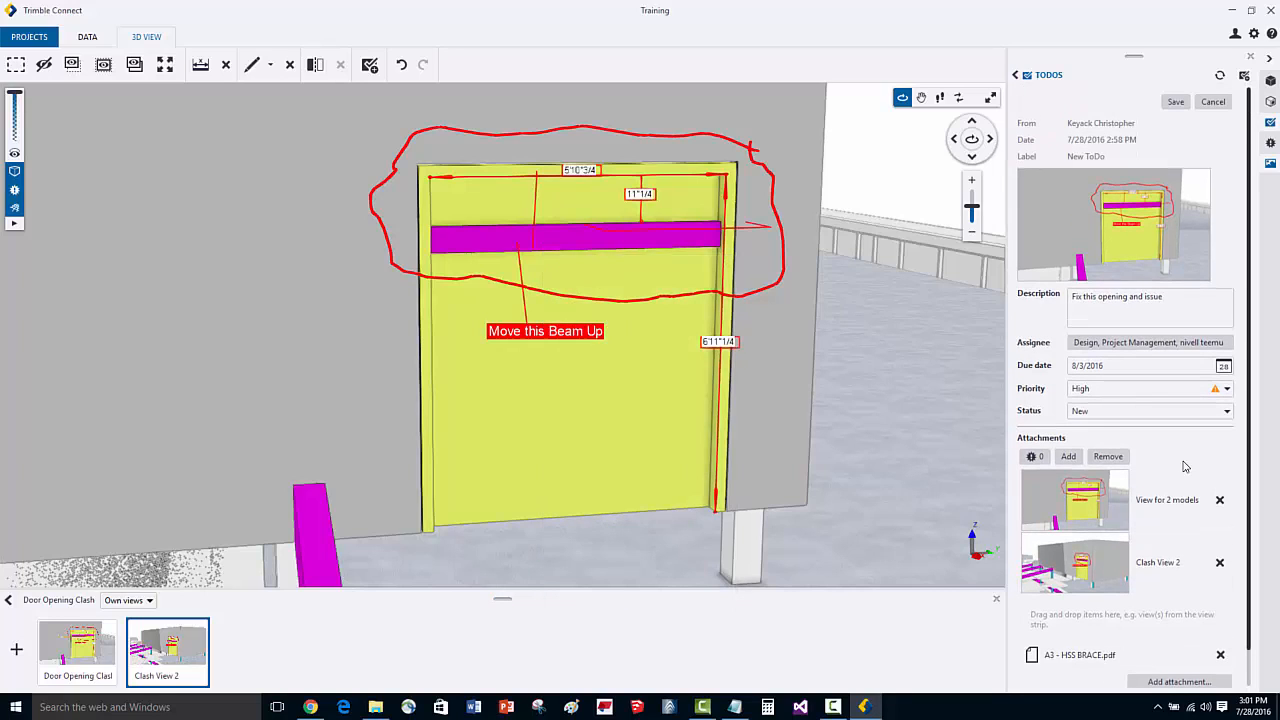
scroll(1184, 466, down, 1)
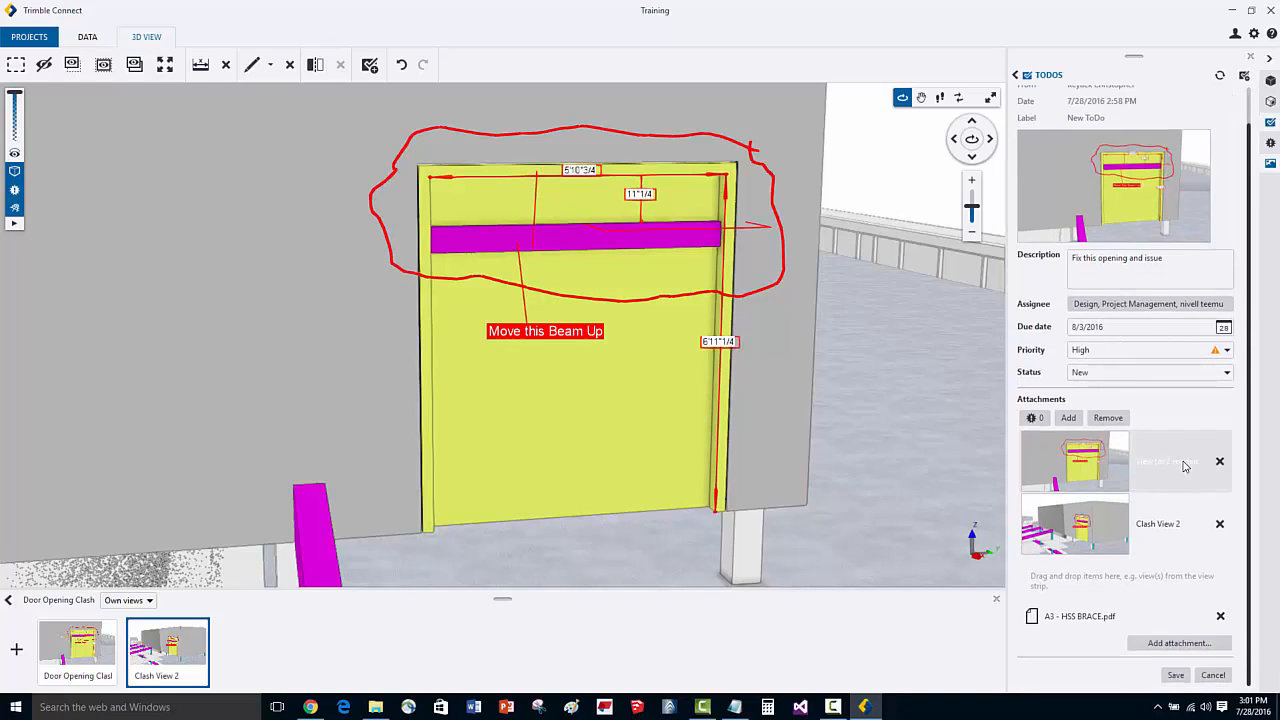
scroll(1184, 466, up, 1)
click(1172, 108)
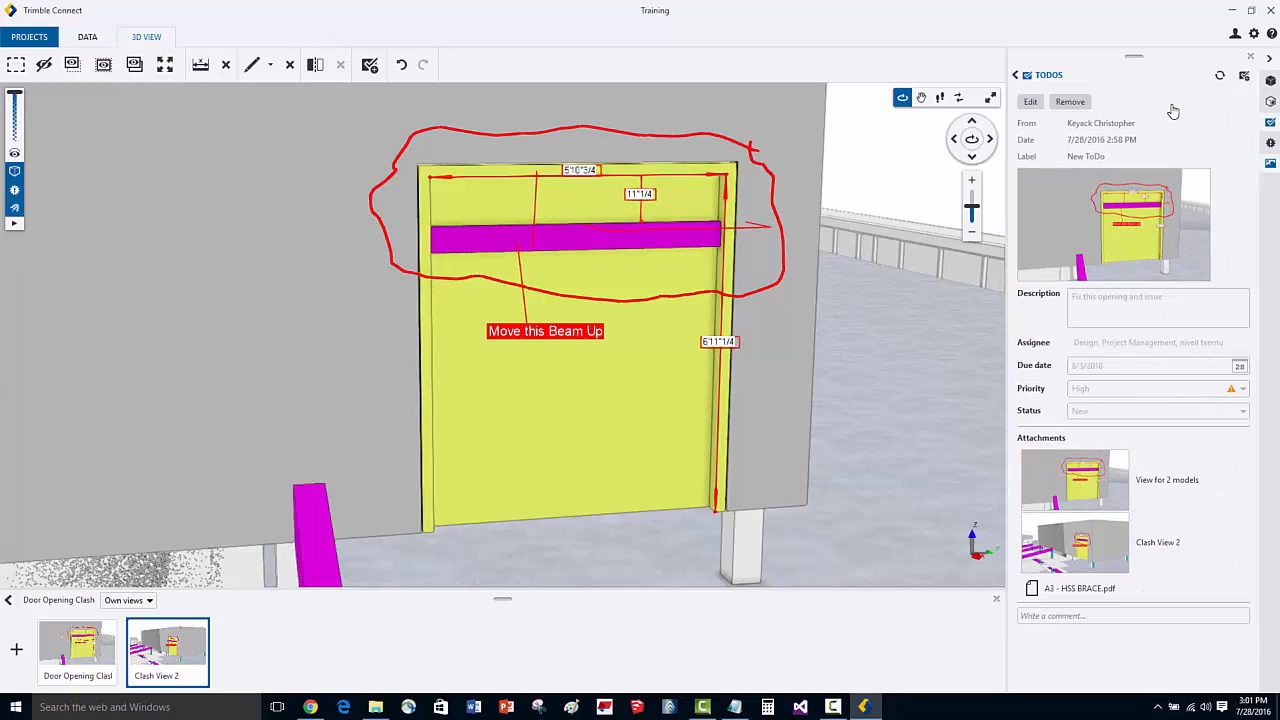
- Reopen the saved ToDo from the list and add the comment "I am going to take action and fix this item."
click(1017, 77)
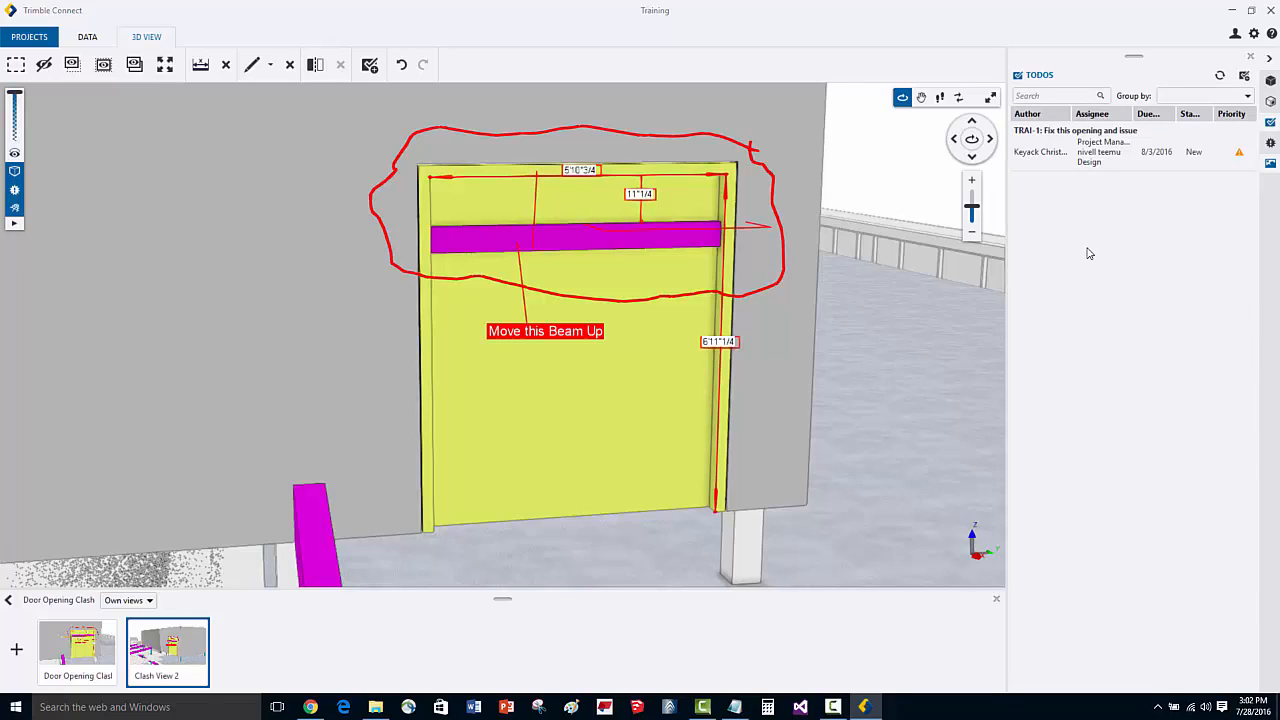
click(1107, 160)
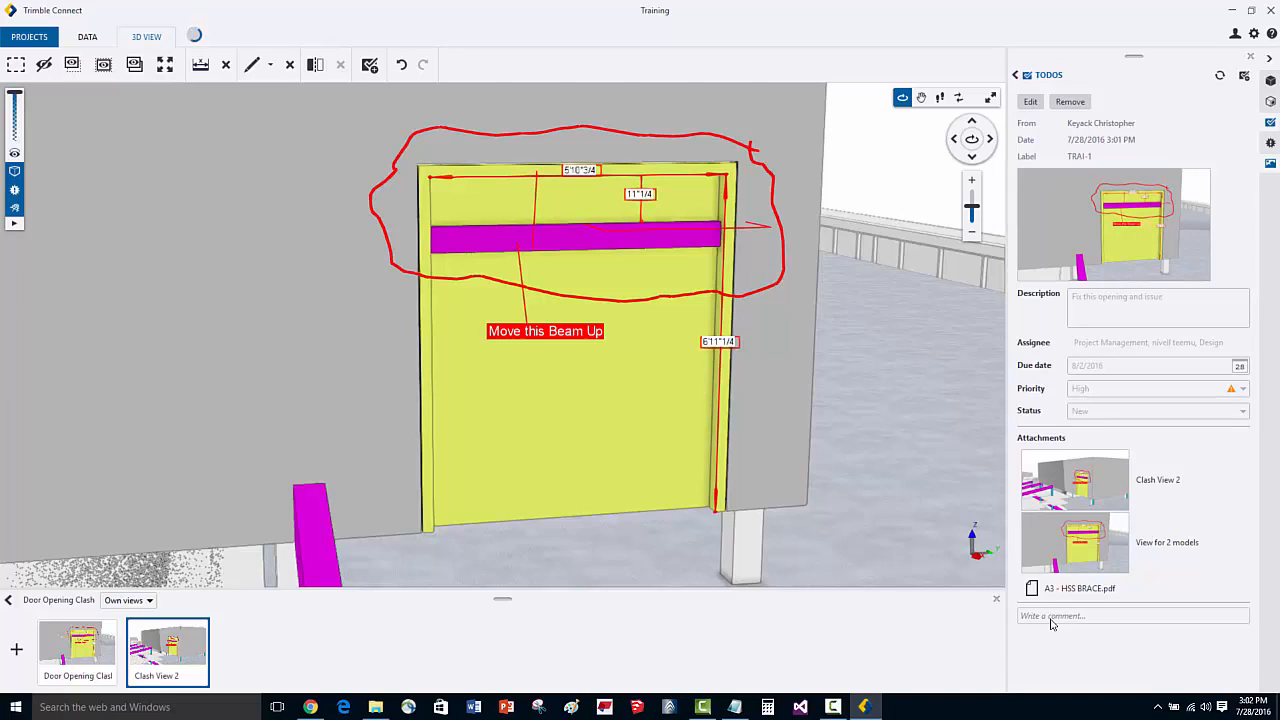
click(1112, 614)
click(1099, 636)
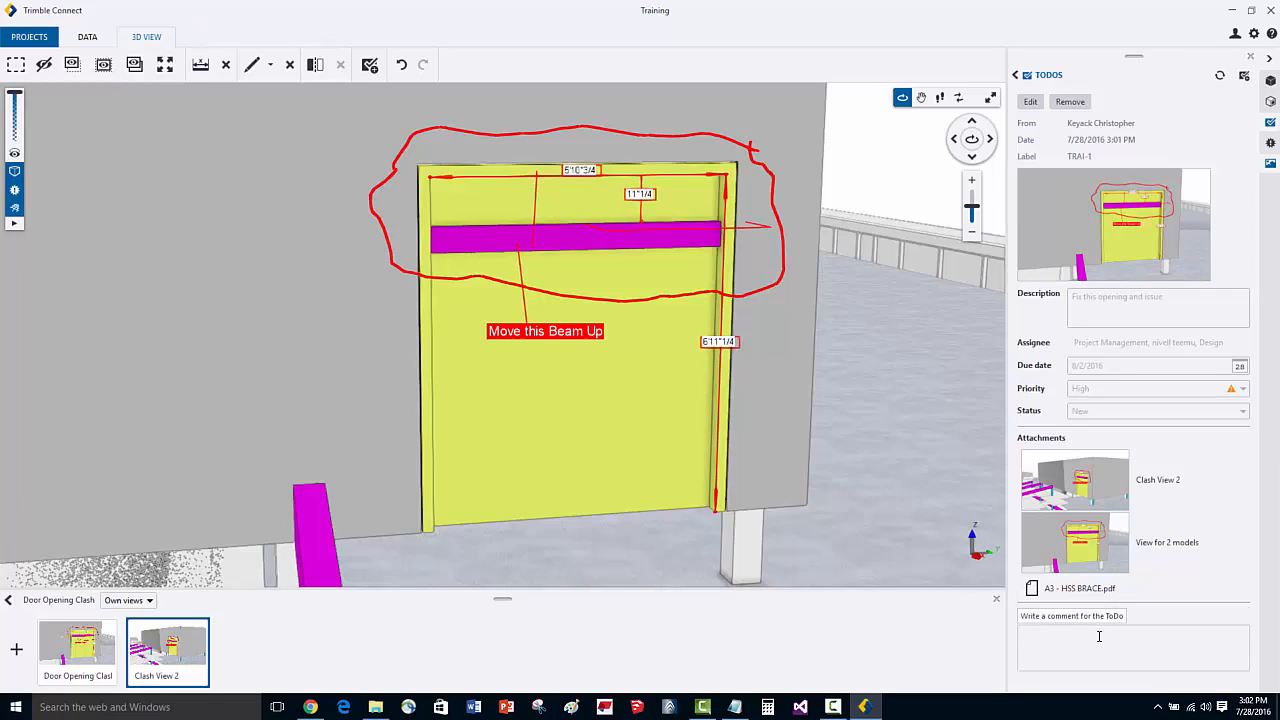
text(I am going to take action and fi)
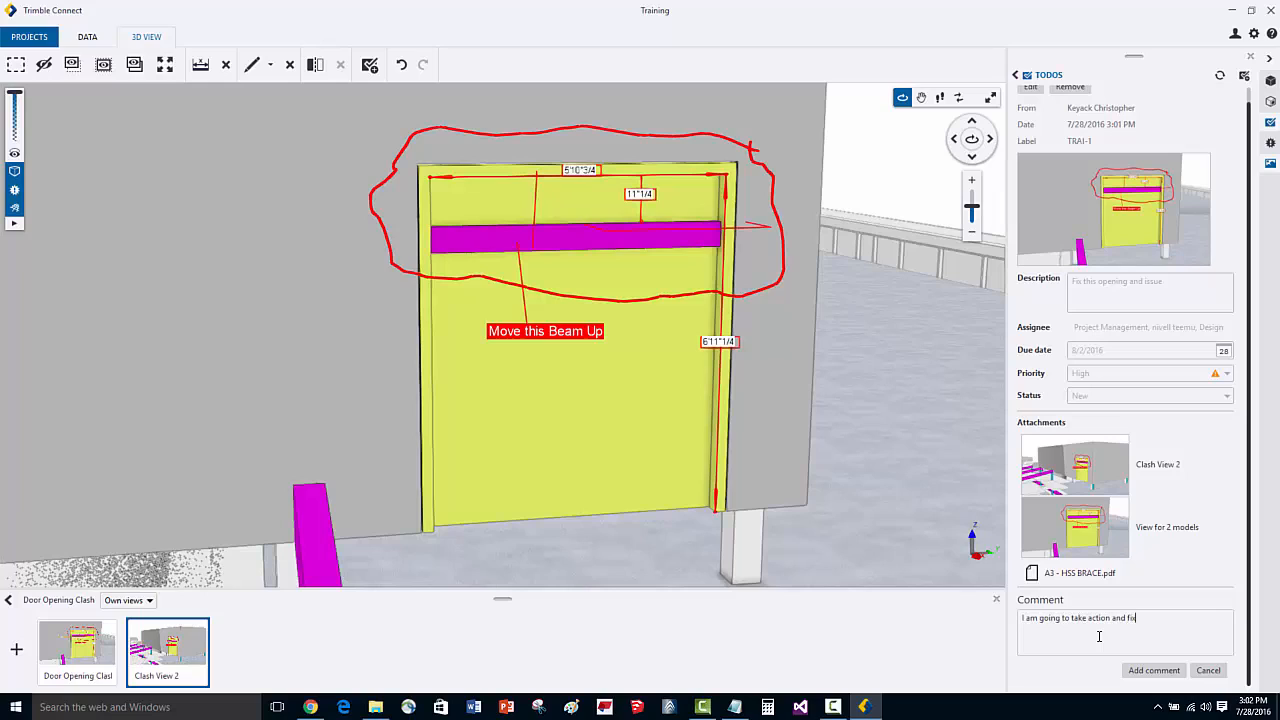
text(x this item.)
click(1152, 670)
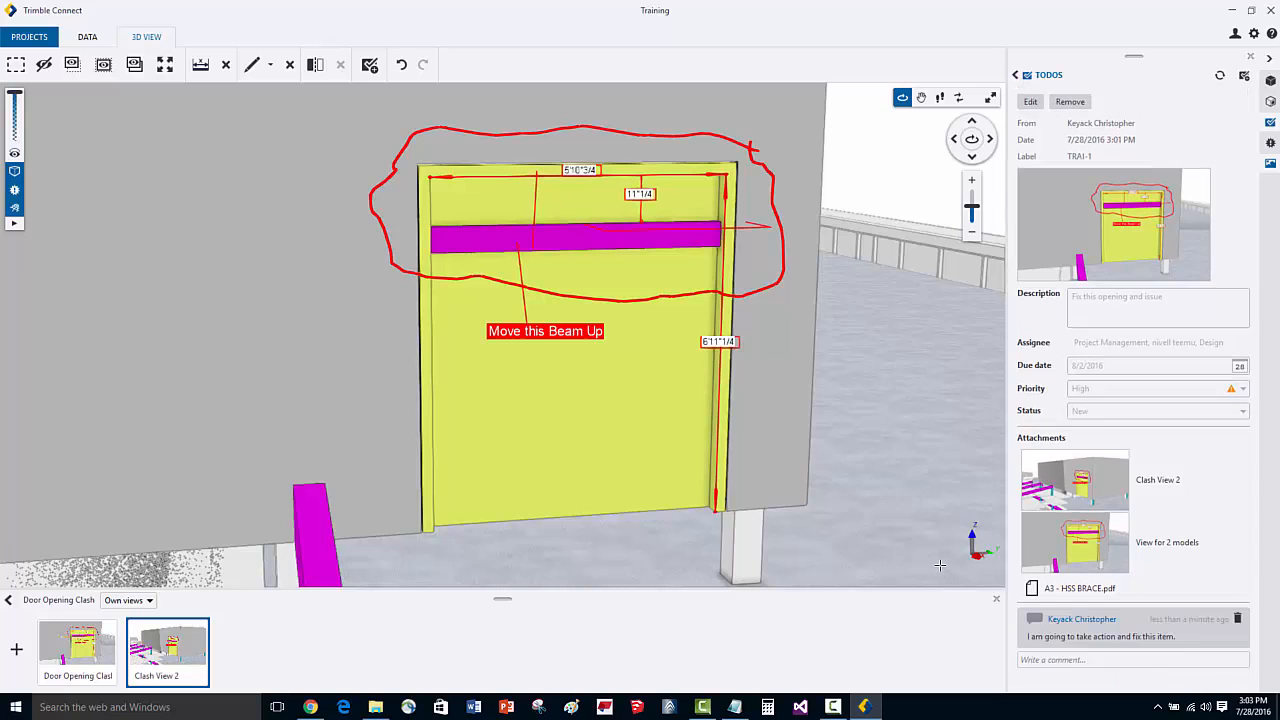